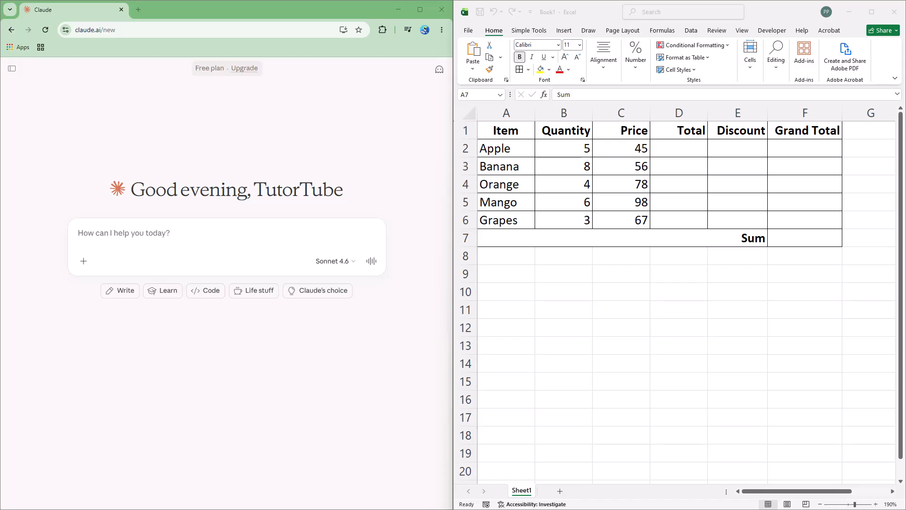
Step: Review the Quantity and Price columns and the empty Total, Discount, Grand Total and Sum cells of the item table
click(702, 283)
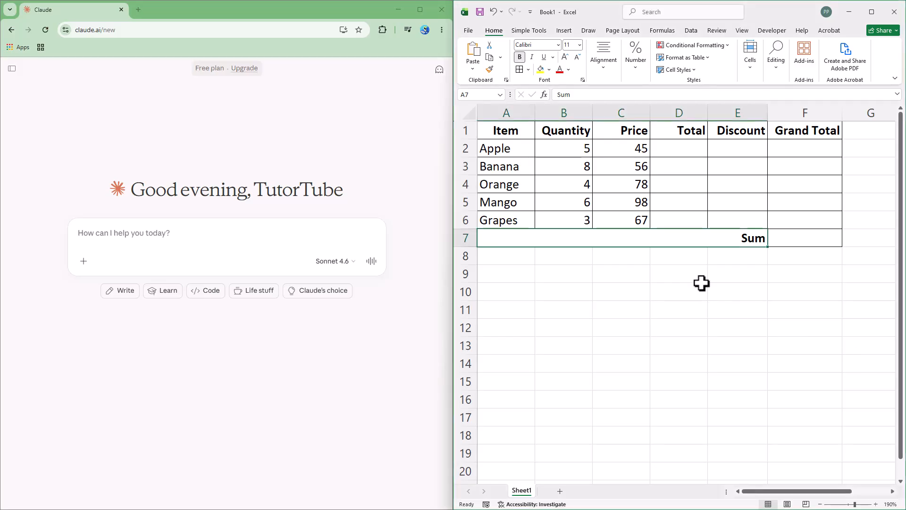
click(722, 225)
click(676, 148)
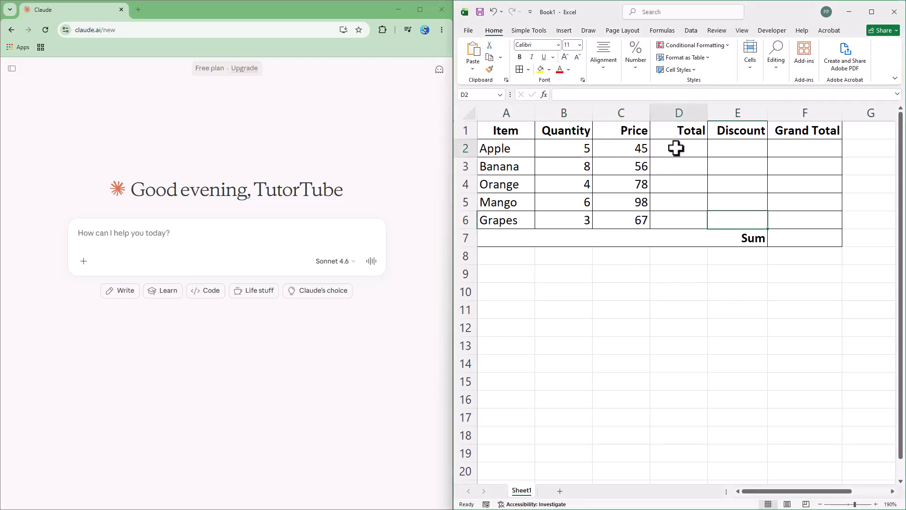
click(751, 149)
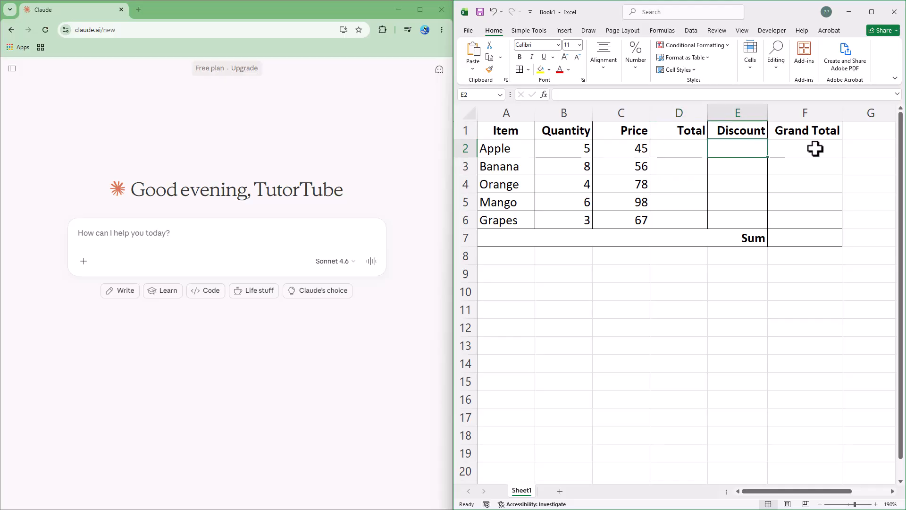
click(816, 149)
click(808, 236)
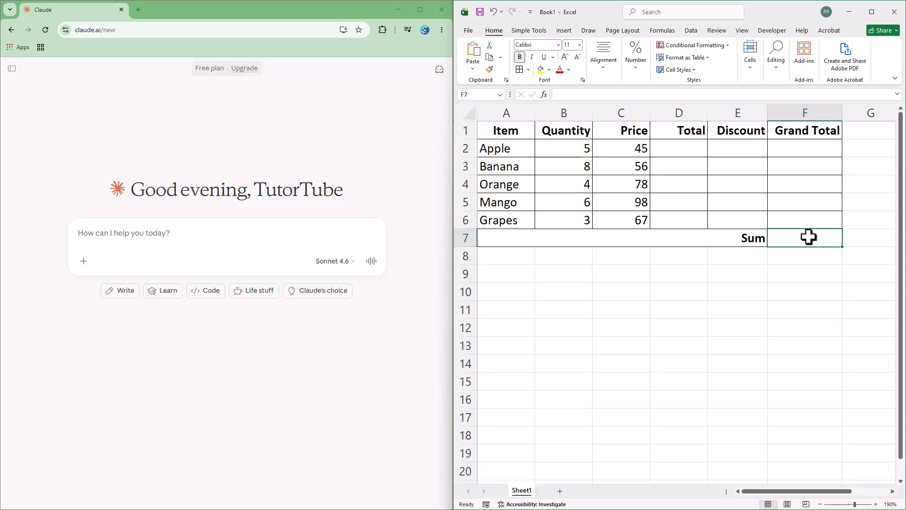
click(288, 140)
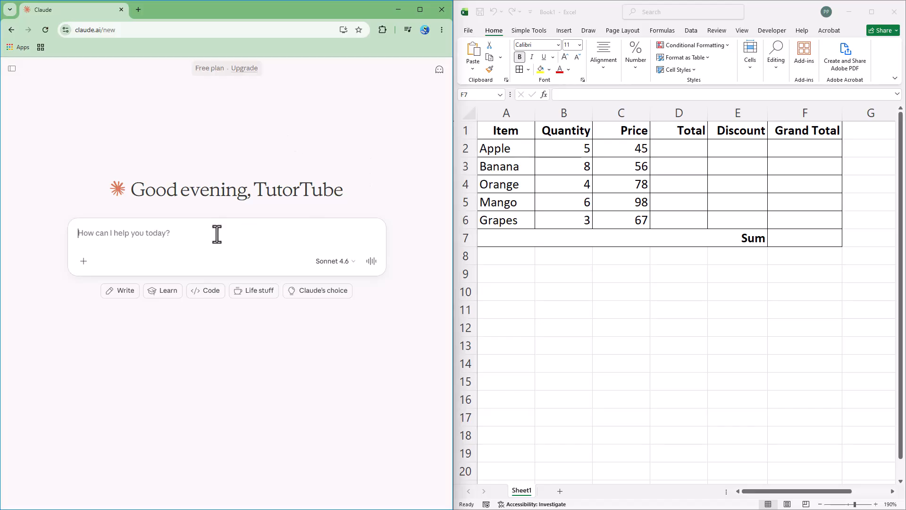
click(606, 166)
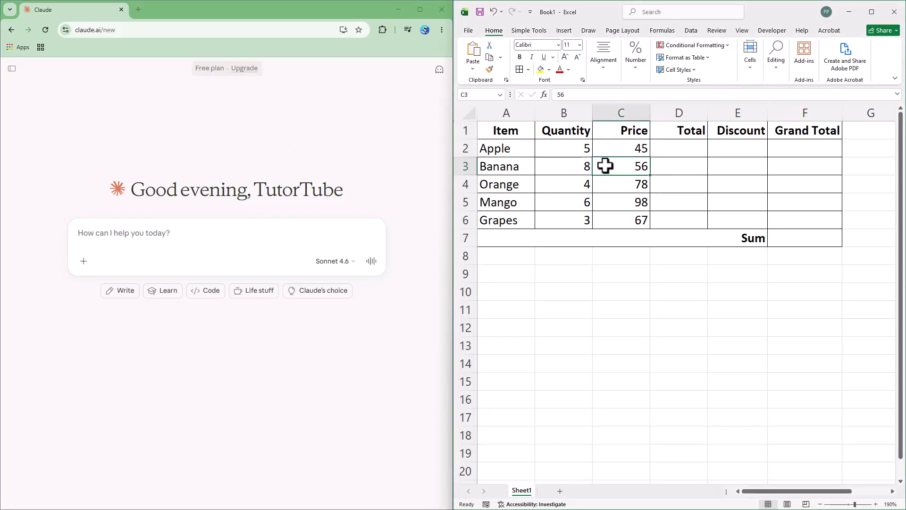
click(584, 150)
click(627, 147)
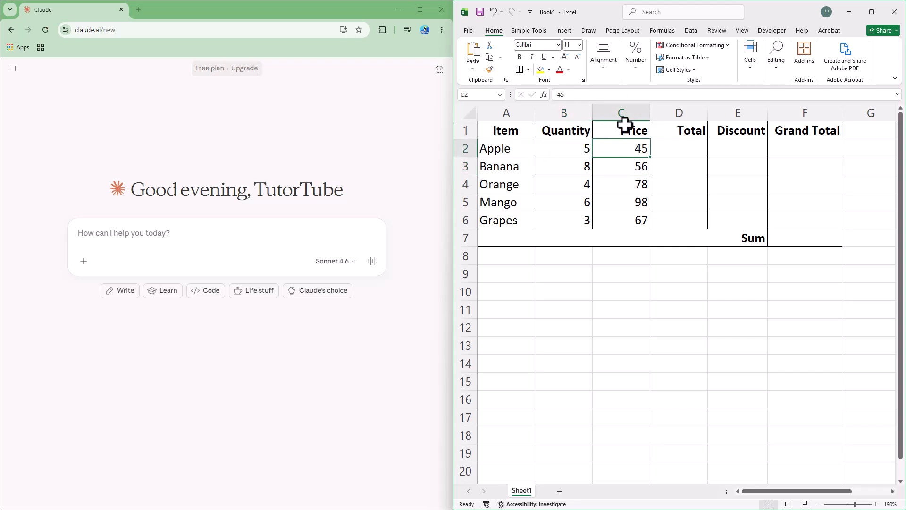
click(678, 153)
click(589, 149)
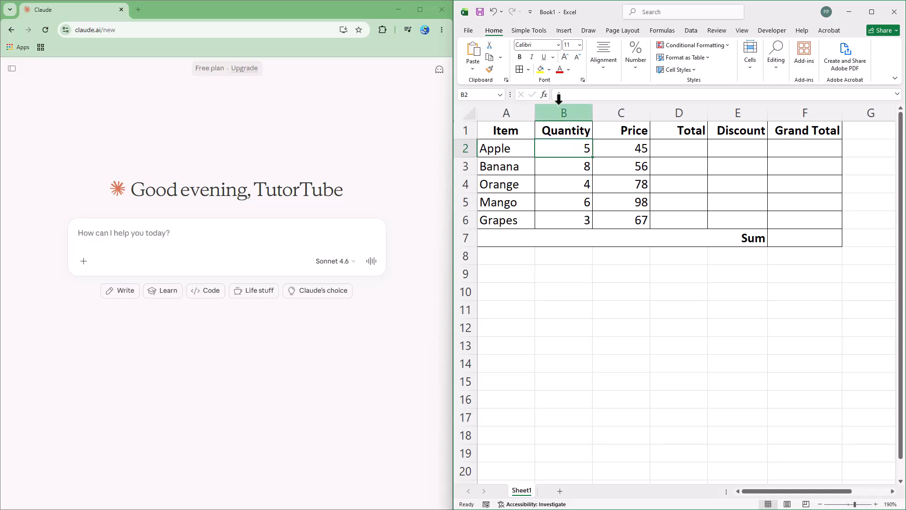
click(622, 145)
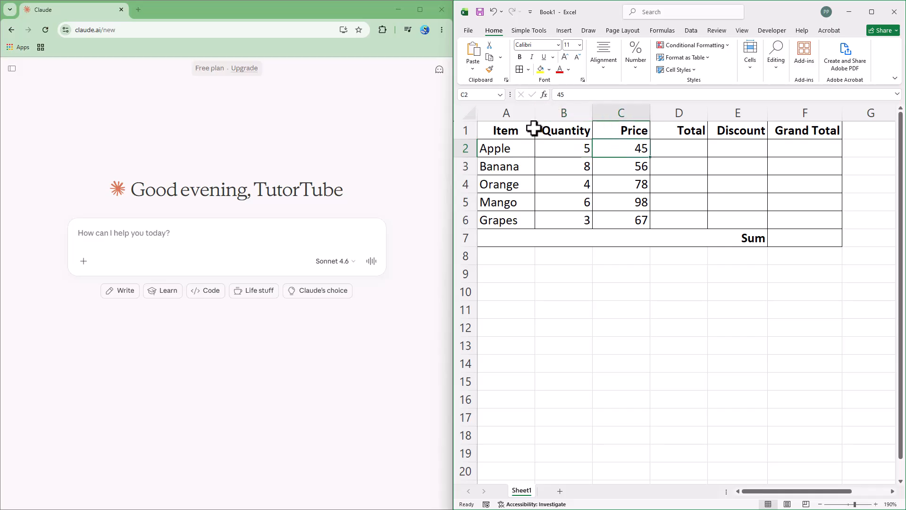
click(668, 145)
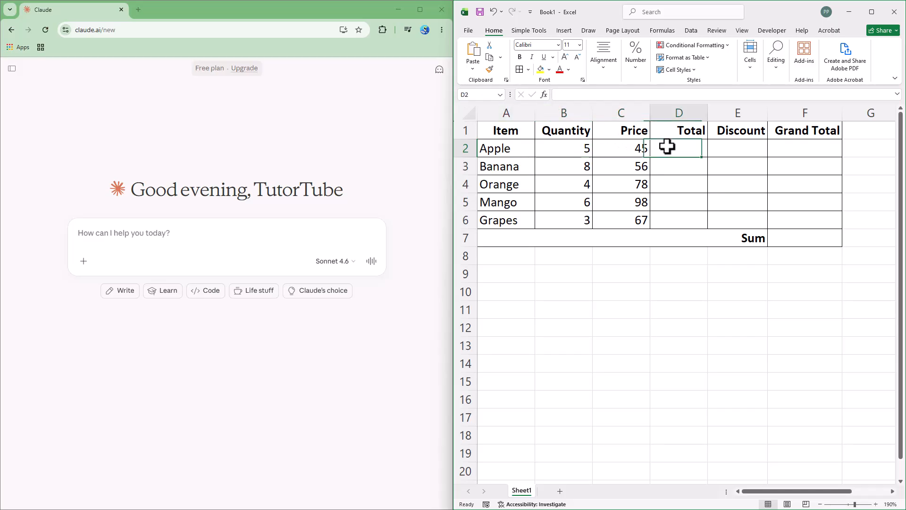
Step: Ask Claude for the Excel formula that calculates the total from the quantity in B2 and the price in C2
click(211, 237)
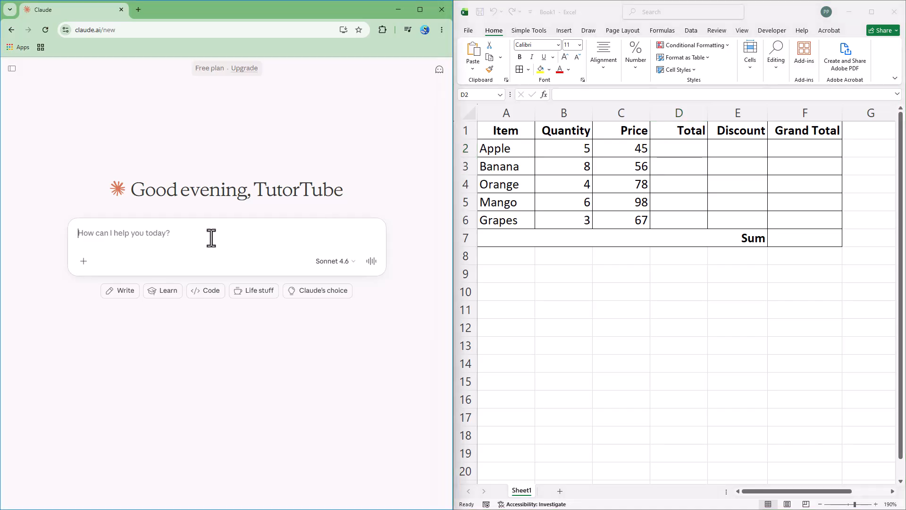
text(in excel s)
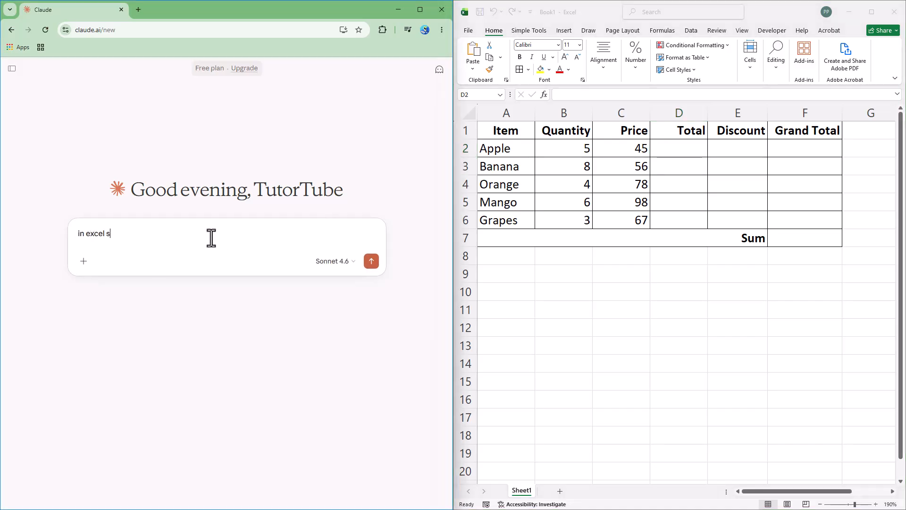
text(heet in b2 i got quanity and)
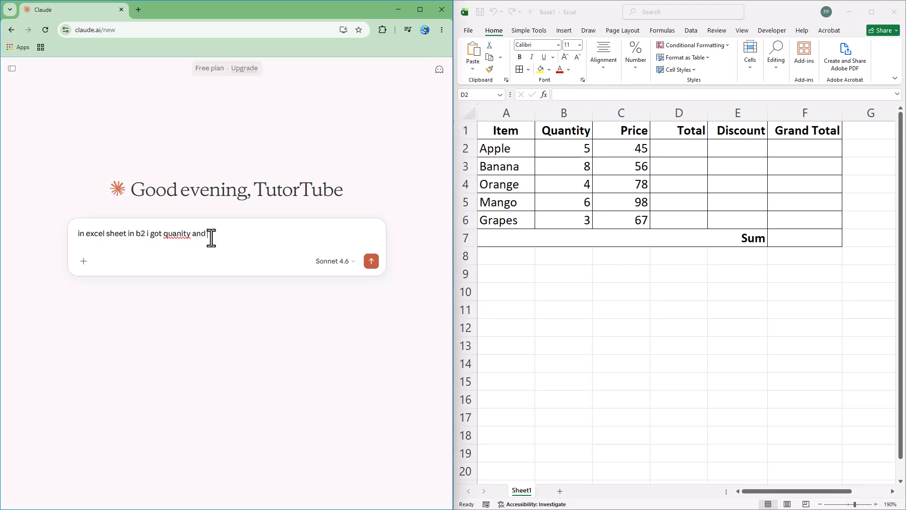
key(BackSpace)
key(BackSpace)
key(BackSpace)
key(BackSpace)
key(BackSpace)
key(BackSpace)
text(tity and in c2 i got ptice. give t)
key(BackSpace)
text(me the formula to calculate the total)
key(Return)
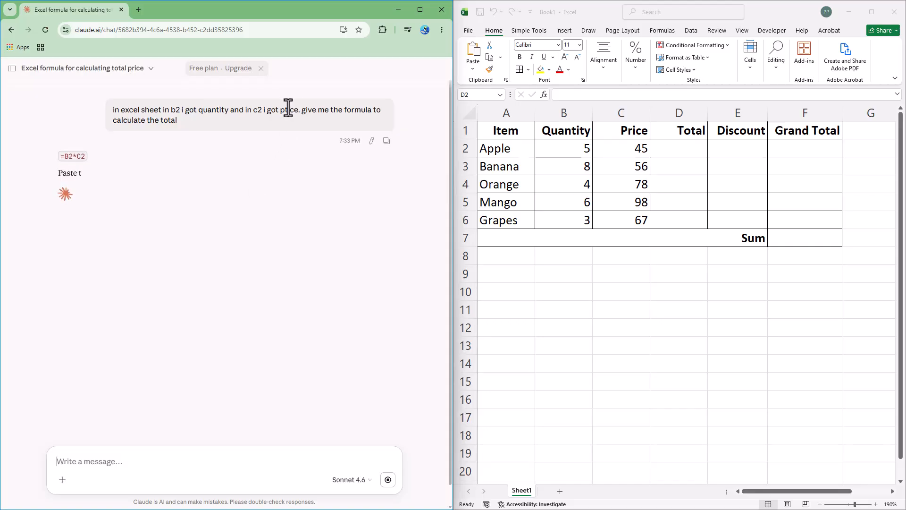
Step: Copy Claude's formula =B2*C2 into cell D2 of the Excel sheet and fill it down to D6
drag(58, 157, 86, 158)
right_click(75, 160)
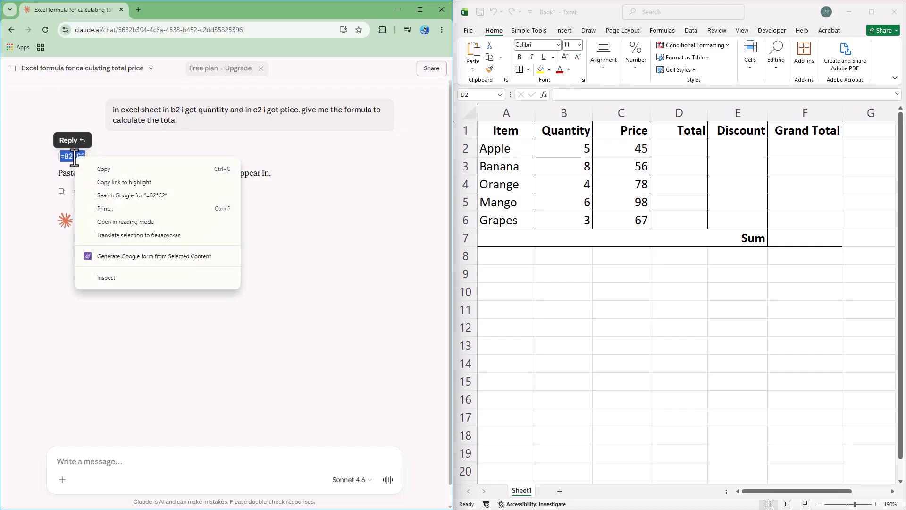
click(97, 171)
click(691, 147)
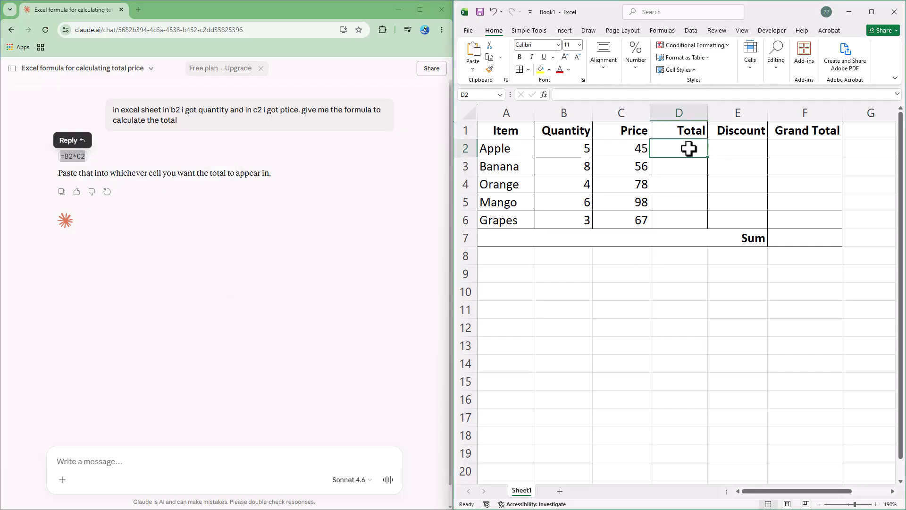
key(ctrl+v)
click(704, 187)
click(696, 149)
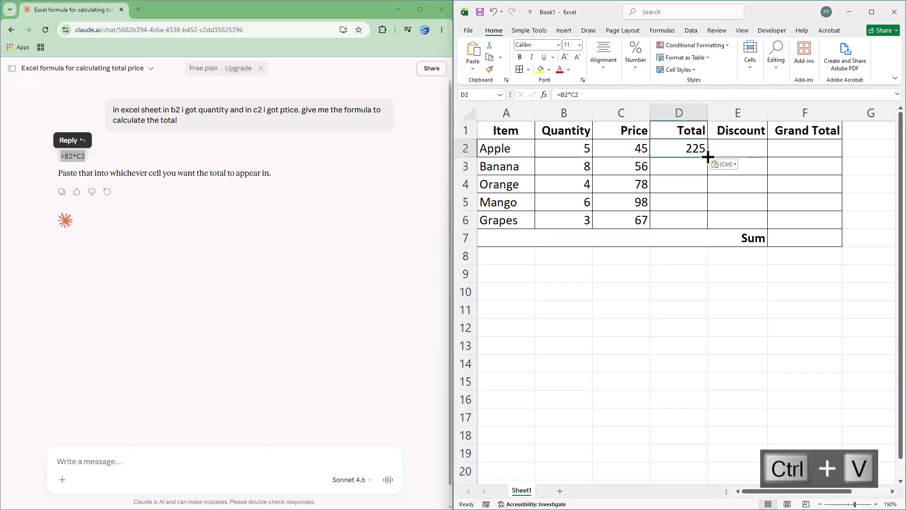
drag(708, 157, 708, 229)
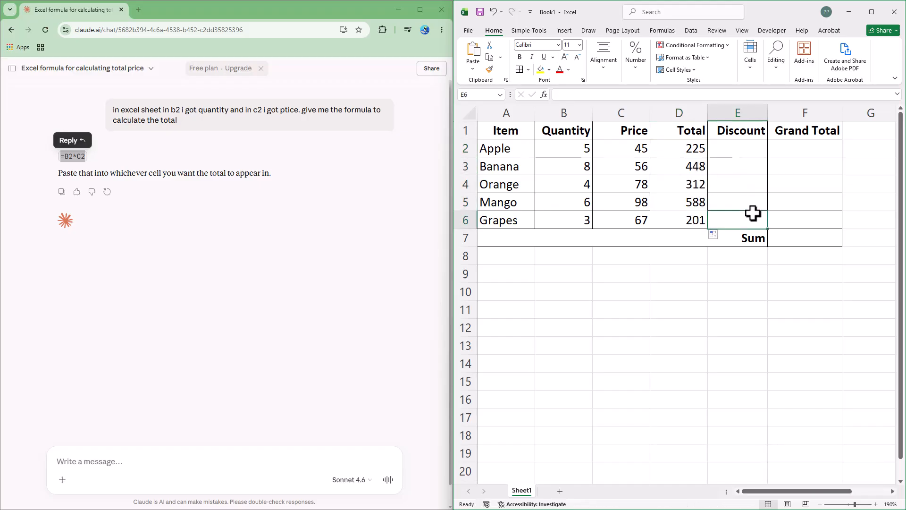
click(735, 179)
drag(733, 147, 757, 219)
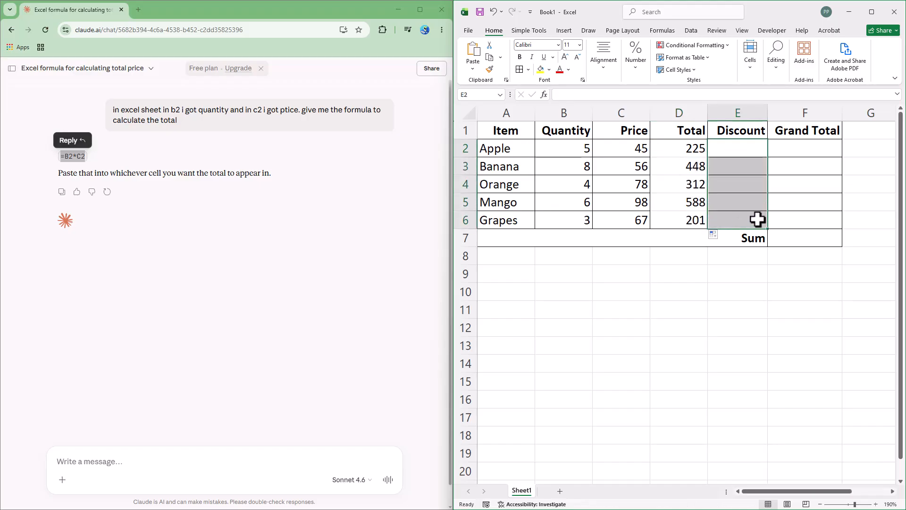
click(746, 182)
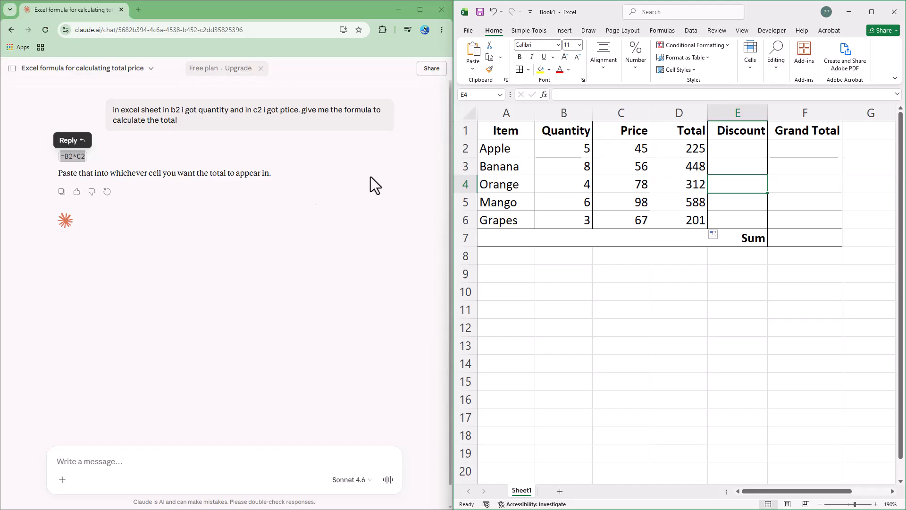
Step: Ask Claude for a discount percentage formula giving 5% for a quantity above 3, 10% above 4 and 20% above 6
click(154, 460)
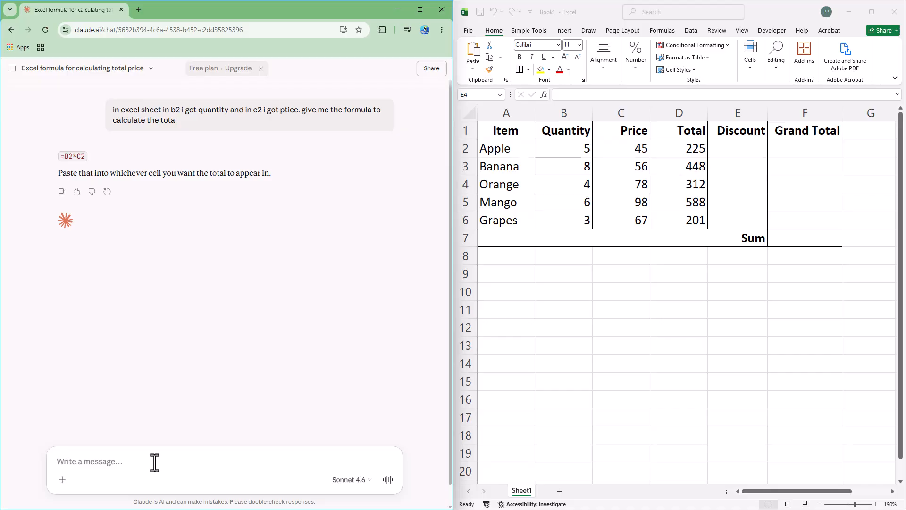
text(now i wa)
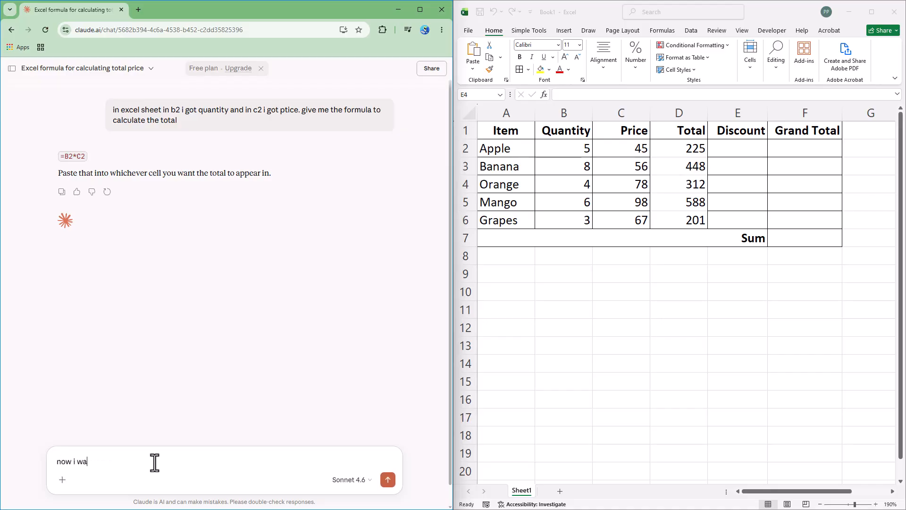
text(nt to calcyal)
text(culate )
text(the discoun)
text(t percentage,)
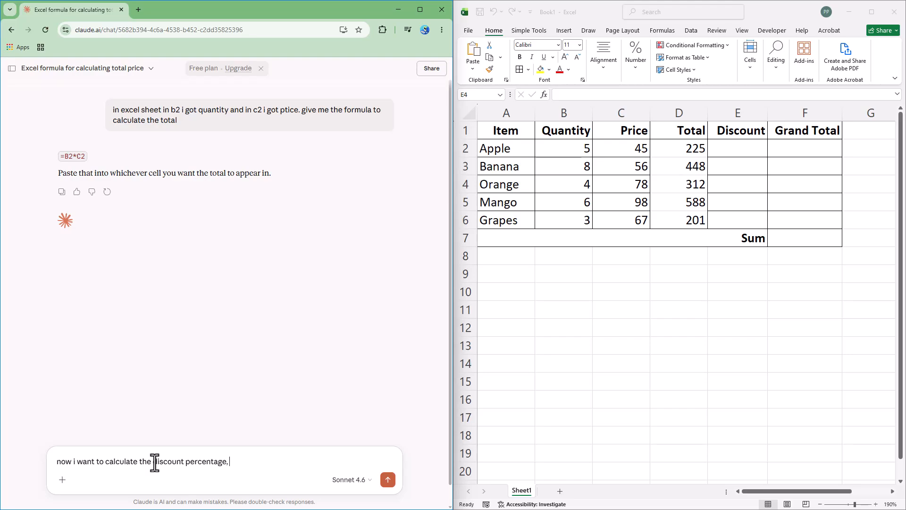
text(if the quanity is more than)
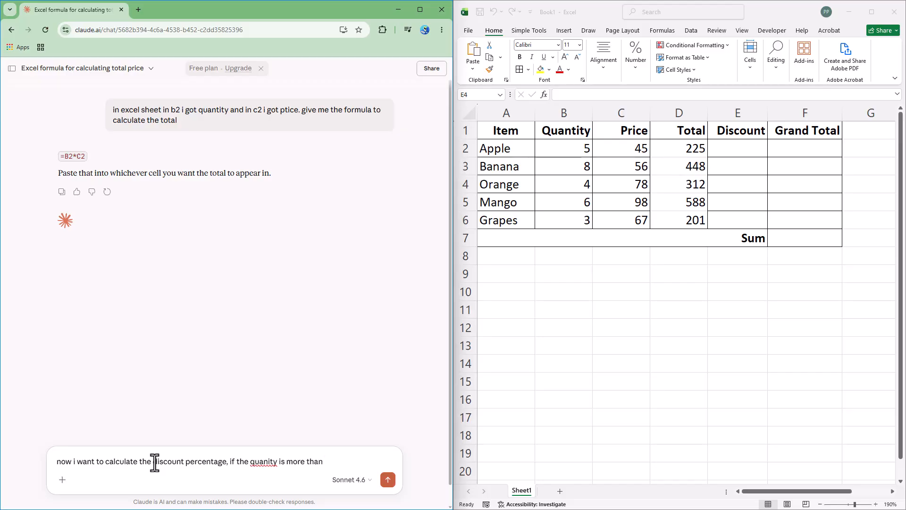
text( 3 then discount should )
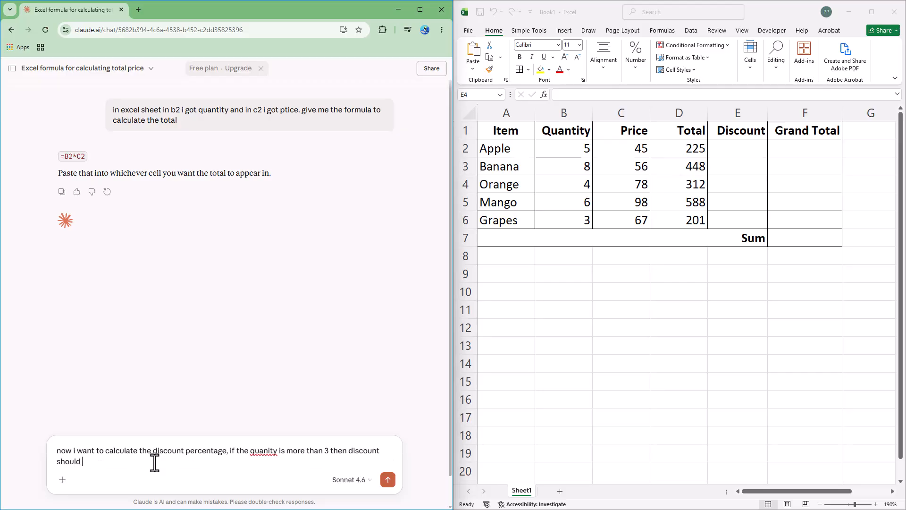
text(ds)
text(spla)
text(y 5% )
text(and the)
text(n if quanity is mor)
text(e the)
text(n 4 the)
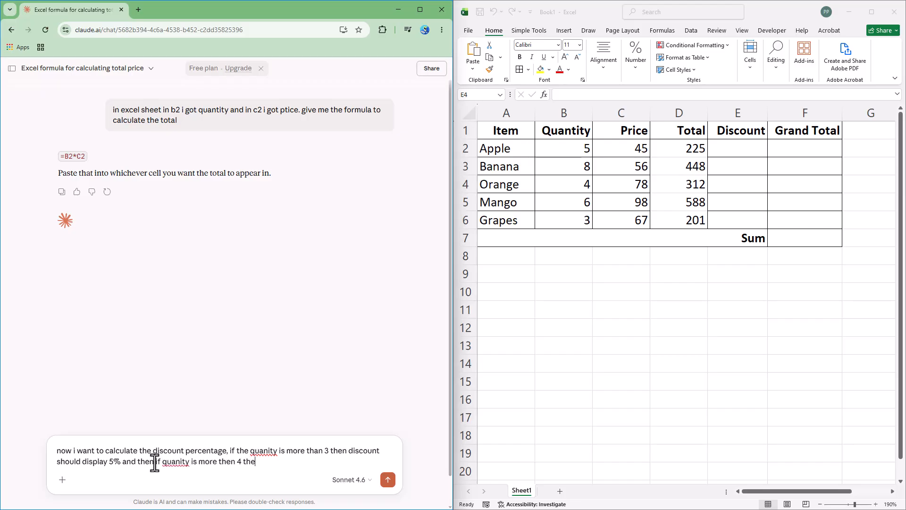
text(n 10% and if quantity is more than )
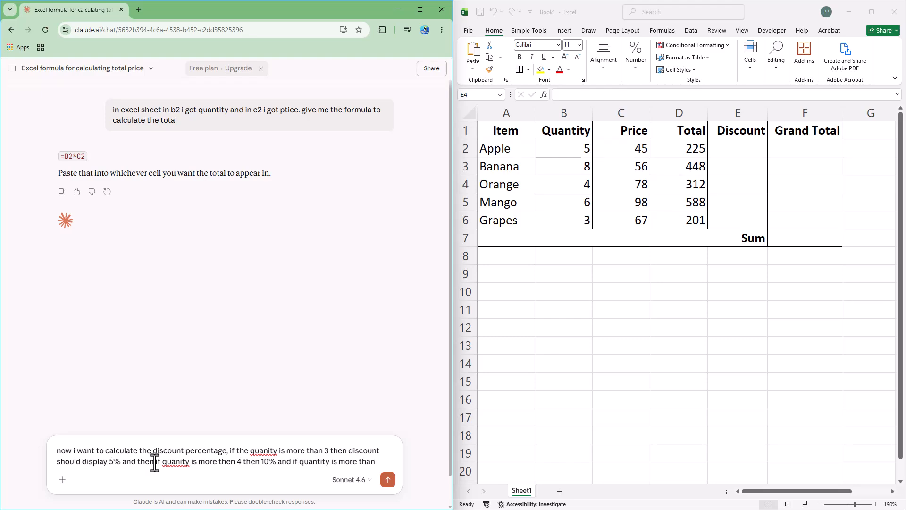
text(6 then)
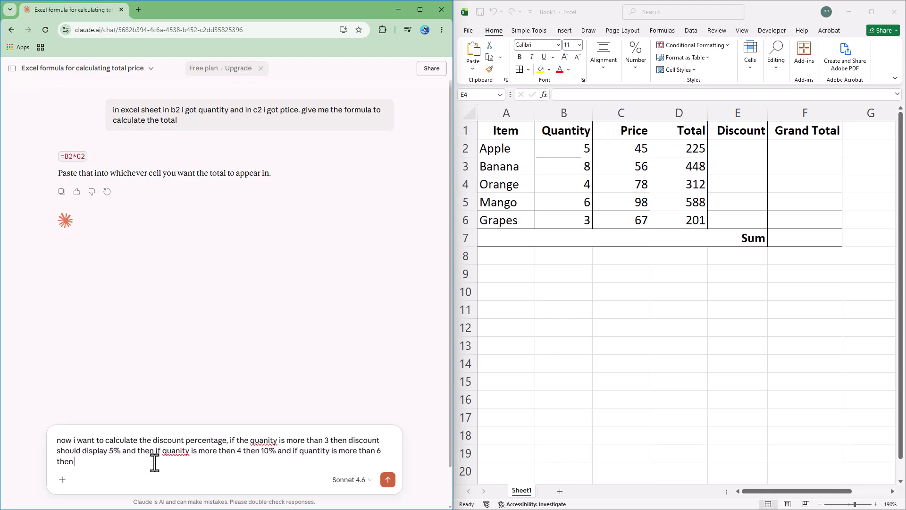
text( 20%. give me formatula for this)
key(Return)
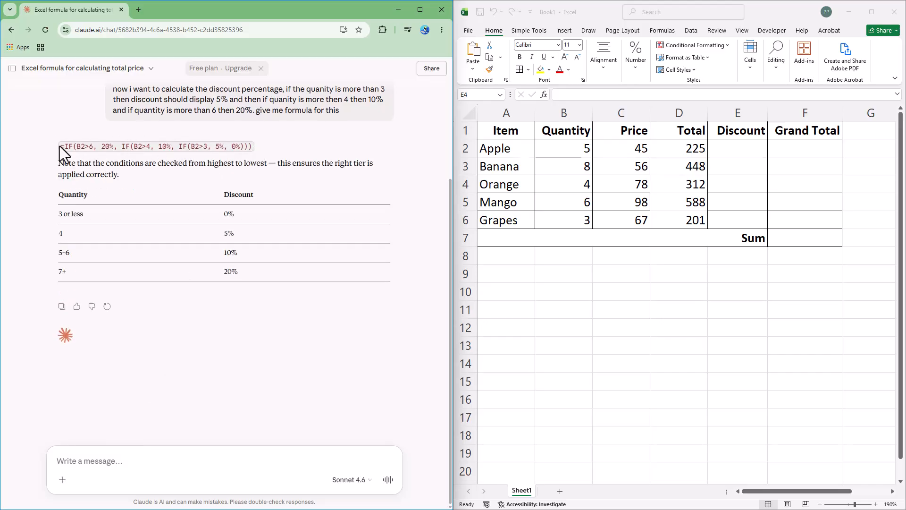
Step: Copy Claude's formula =IF(B2>6, 20%, IF(B2>4, 10%, IF(B2>3, 5%, 0%))) into cell E2 of the Excel sheet
triple_click(105, 148)
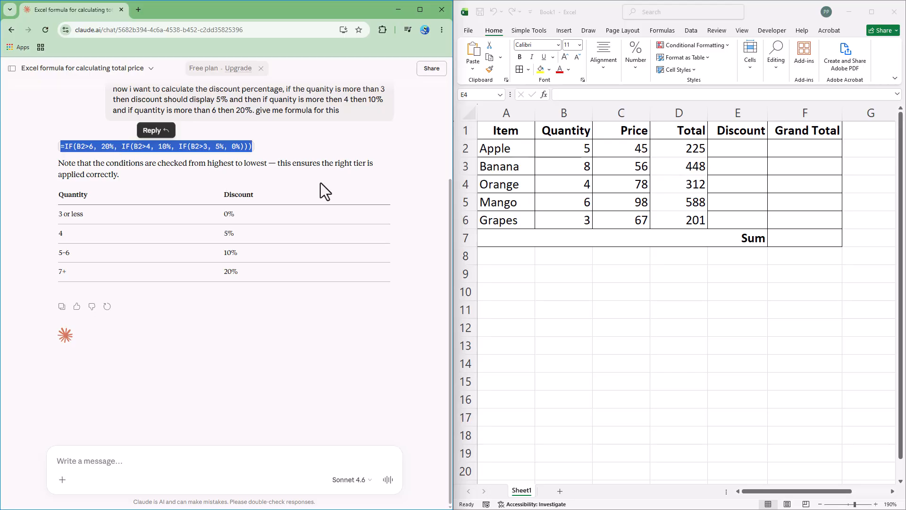
key(ctrl+c)
click(751, 147)
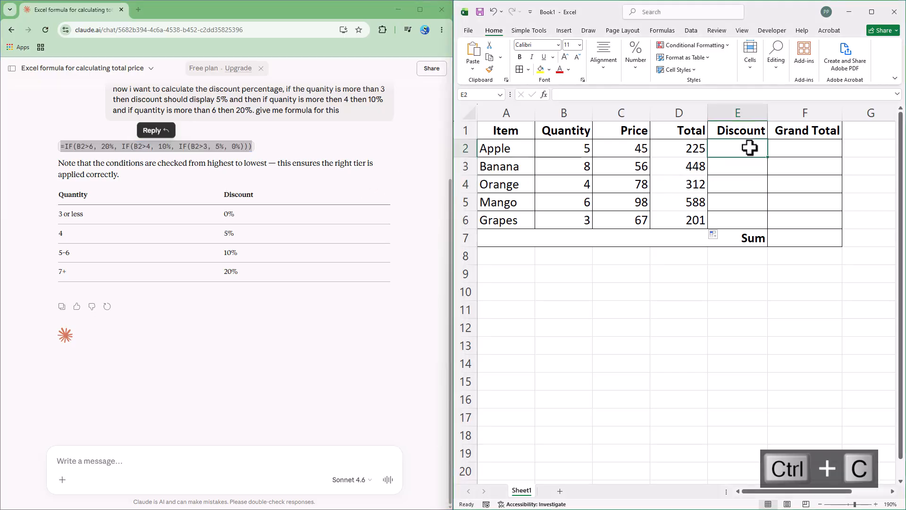
key(ctrl+v)
click(774, 188)
Step: Format the discount in E2 as a percentage and fill it down to E6, checking the Grapes row
click(750, 147)
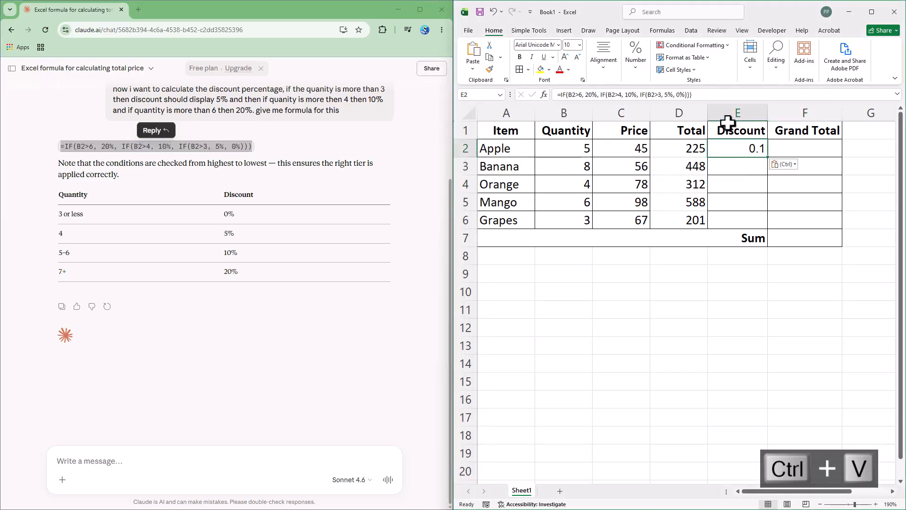
click(638, 57)
click(650, 110)
click(758, 147)
drag(769, 158, 766, 228)
click(797, 187)
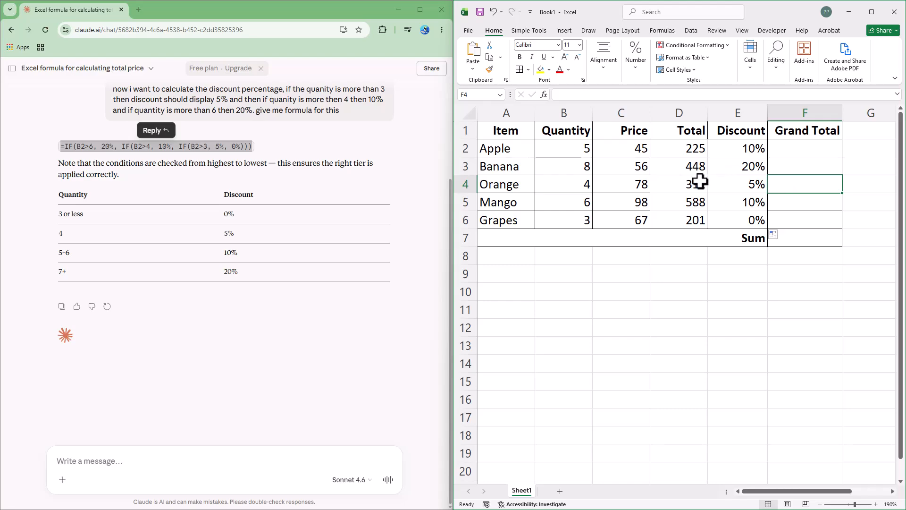
click(585, 218)
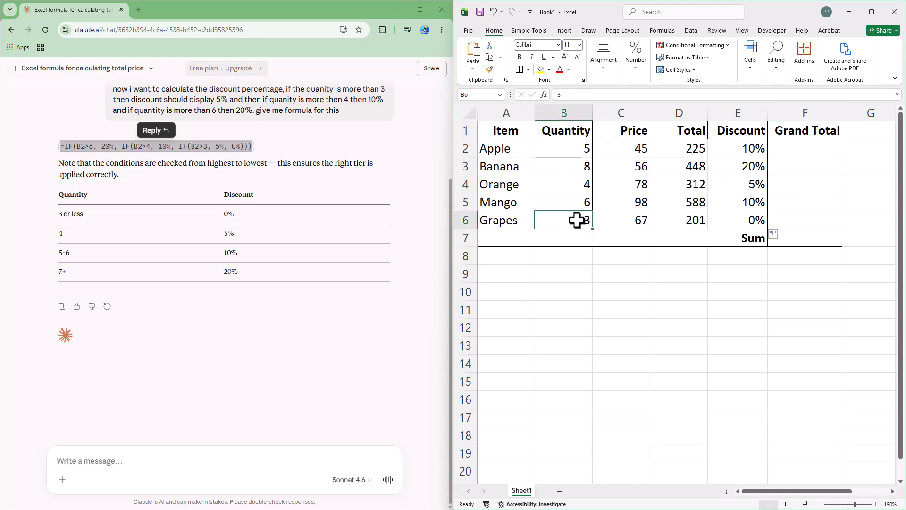
click(750, 220)
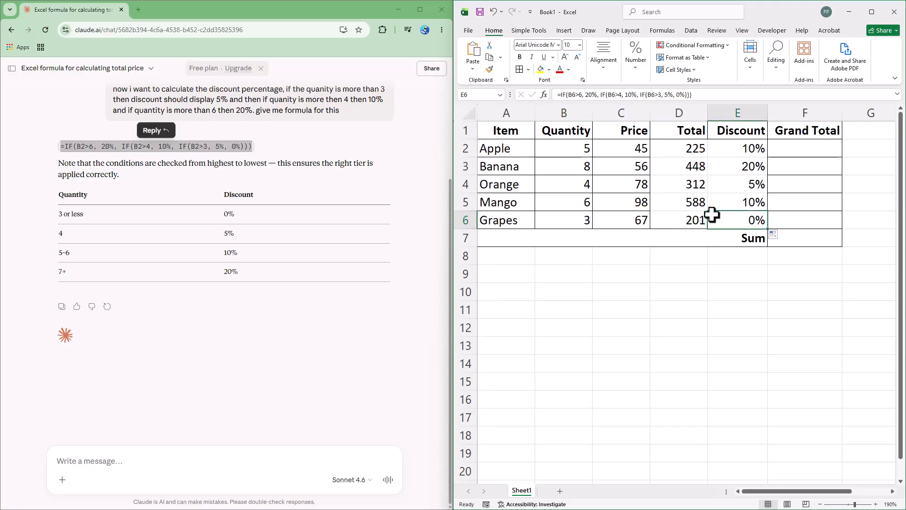
Step: Check the discounts for the Orange, Mango and Banana rows against their quantities in the Excel sheet
click(570, 186)
click(751, 185)
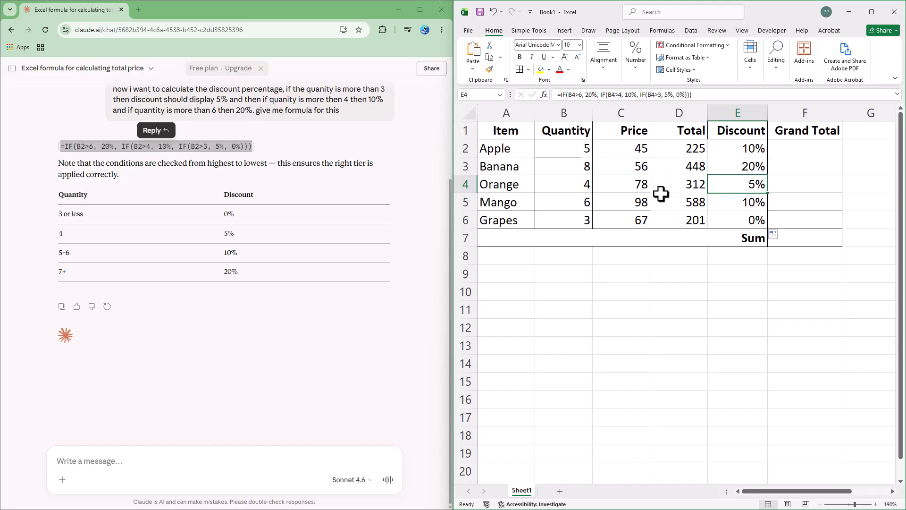
click(573, 201)
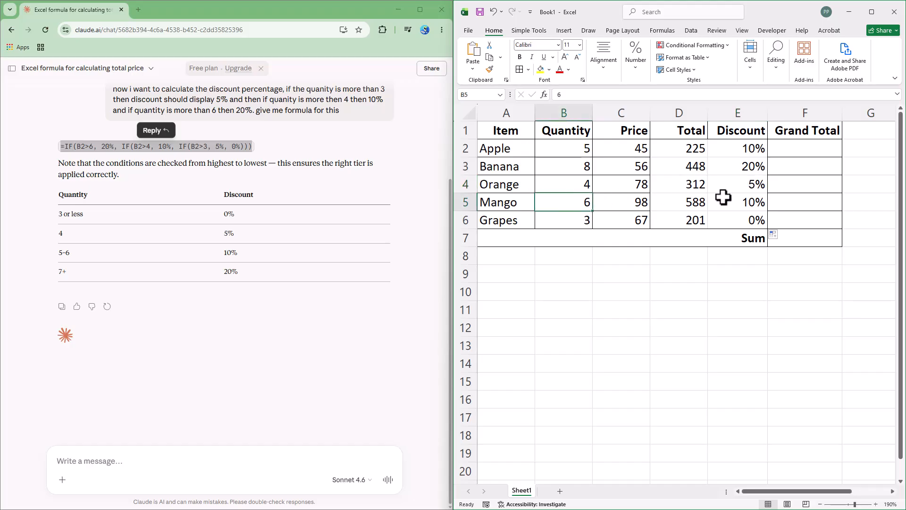
click(753, 206)
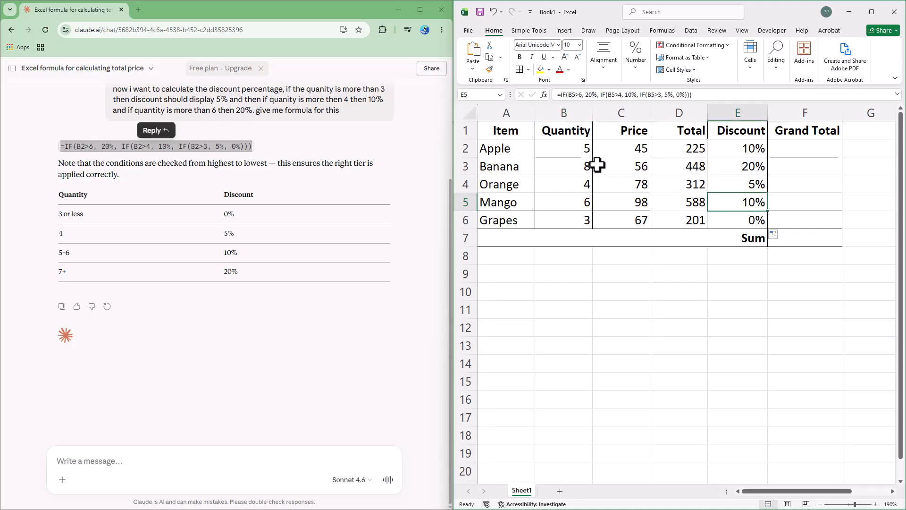
click(583, 166)
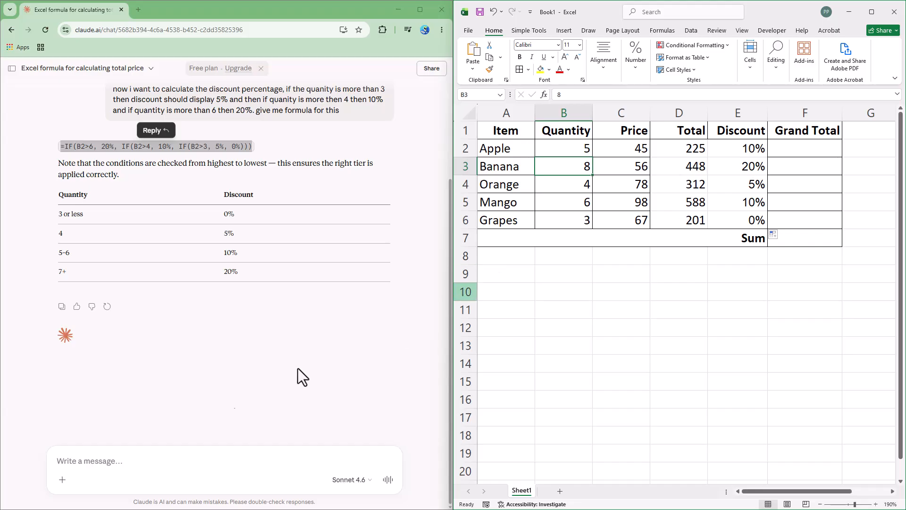
Step: Ask Claude for a formula to calculate the final price from the total in D2 and the discount in E2
click(158, 467)
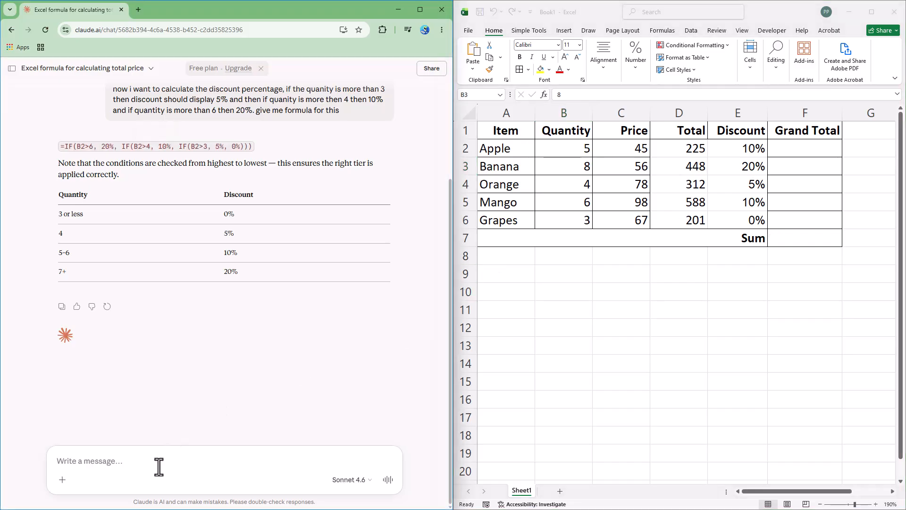
text(i g)
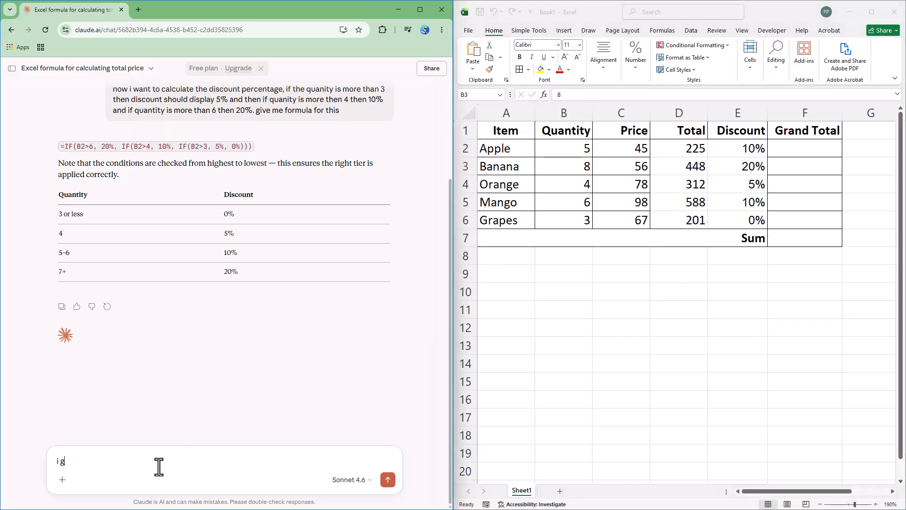
text(ot the total in)
click(683, 140)
click(690, 144)
text(d2 and)
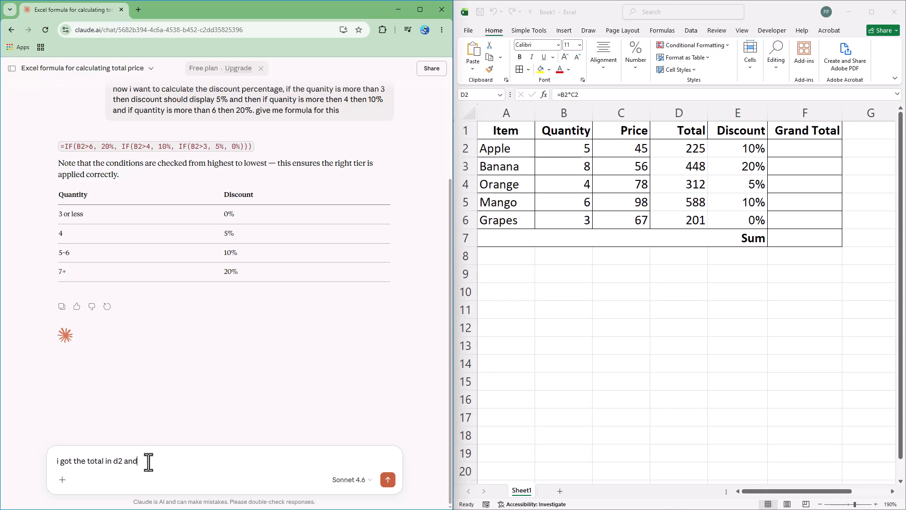
text( i got discount in e2 giv)
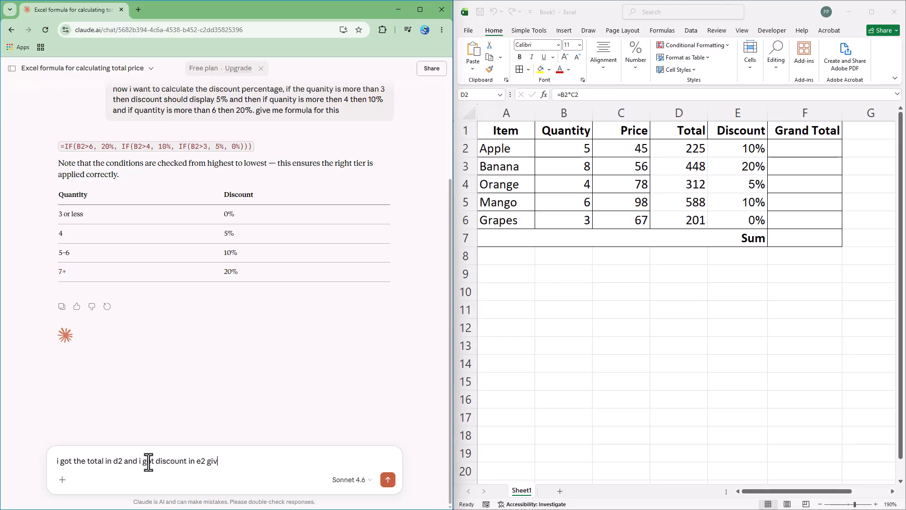
text(e me formulat to calculate final price)
key(Return)
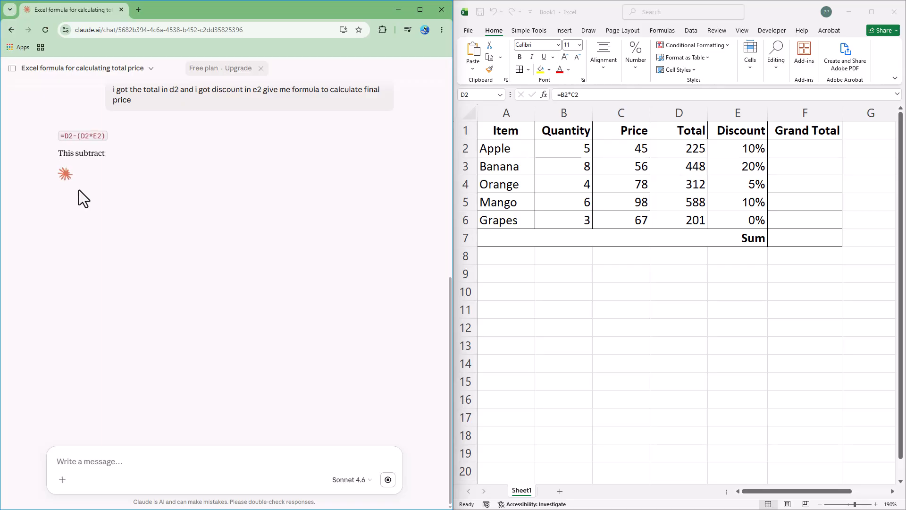
Step: Copy Claude's formula =D2-(D2*E2) into cell F2 of the Excel sheet and fill it down to F6
triple_click(83, 136)
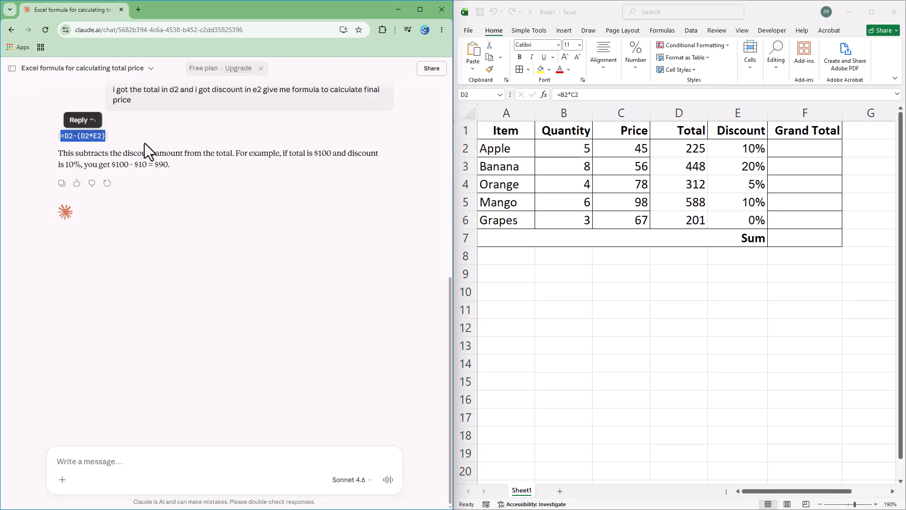
key(ctrl+c)
click(789, 148)
key(ctrl+v)
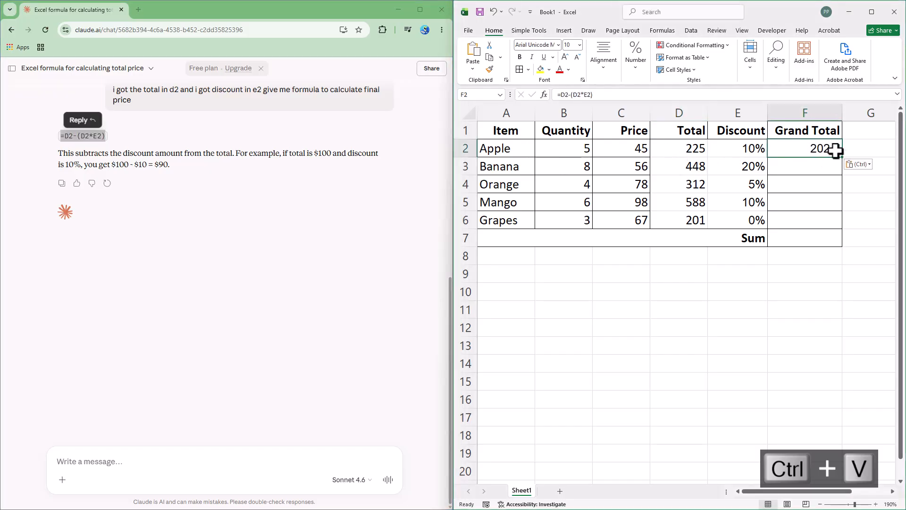
drag(843, 157, 844, 229)
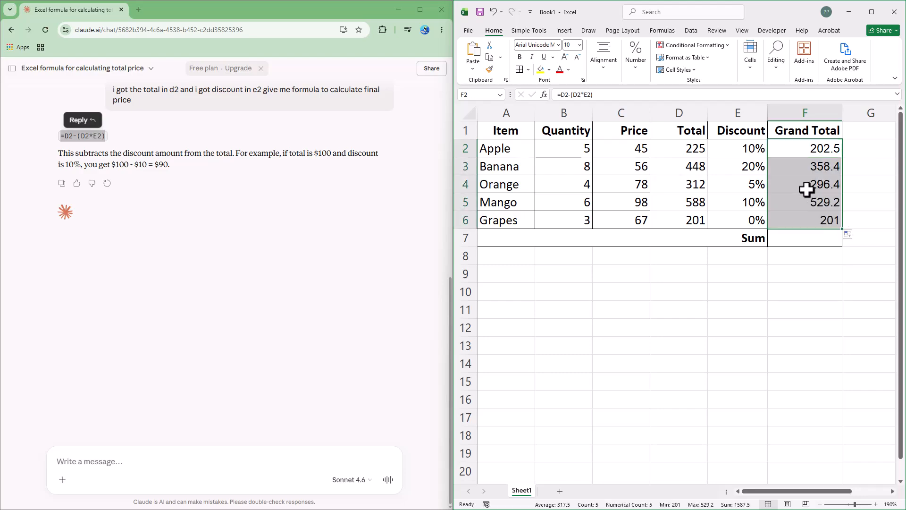
Step: Ask Claude for a formula that adds all the item prices in column F from F2 to F6
click(792, 242)
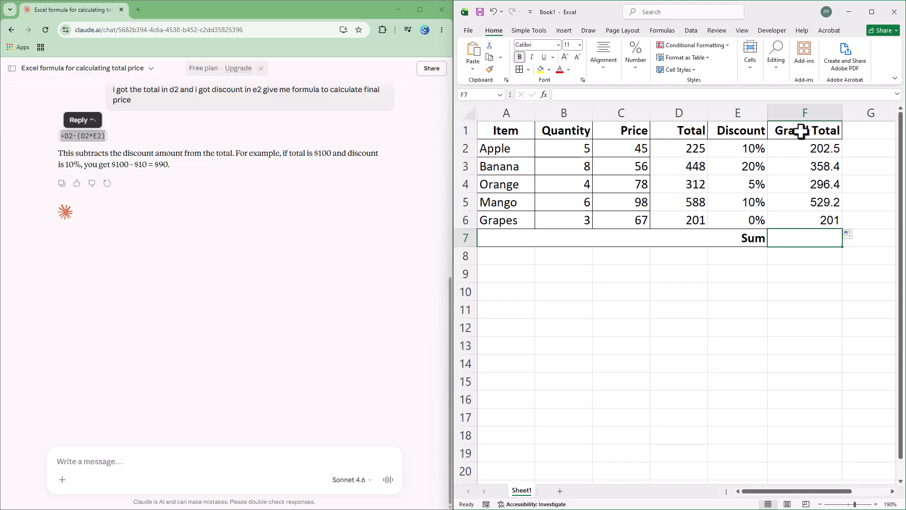
click(102, 463)
text(in column)
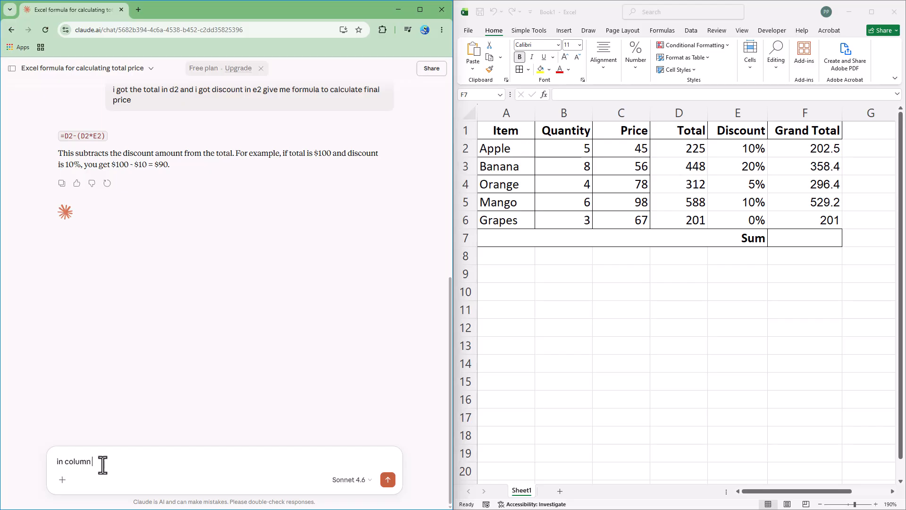
text( f from)
click(795, 158)
click(797, 151)
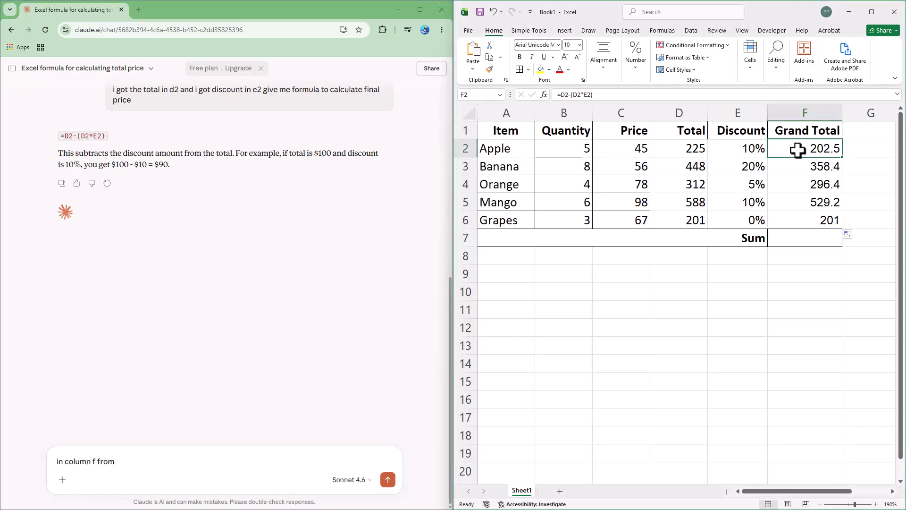
drag(799, 240, 813, 228)
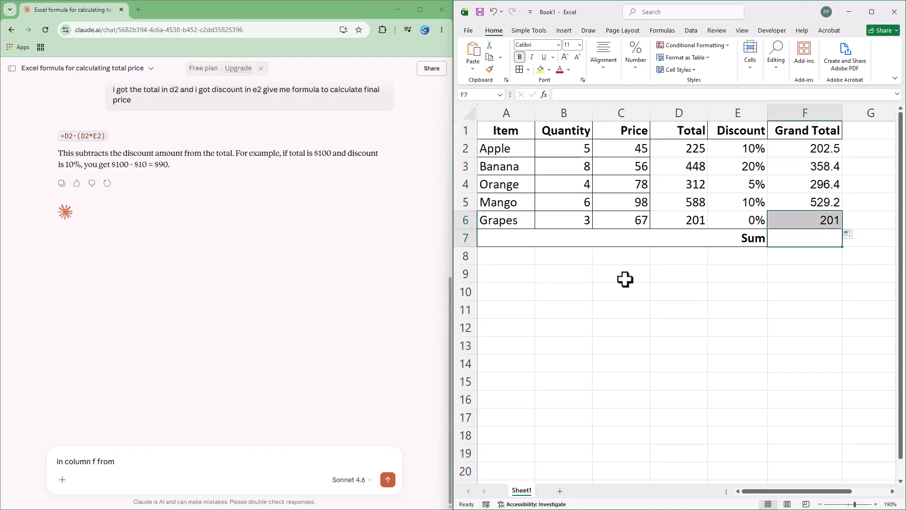
click(814, 216)
click(195, 465)
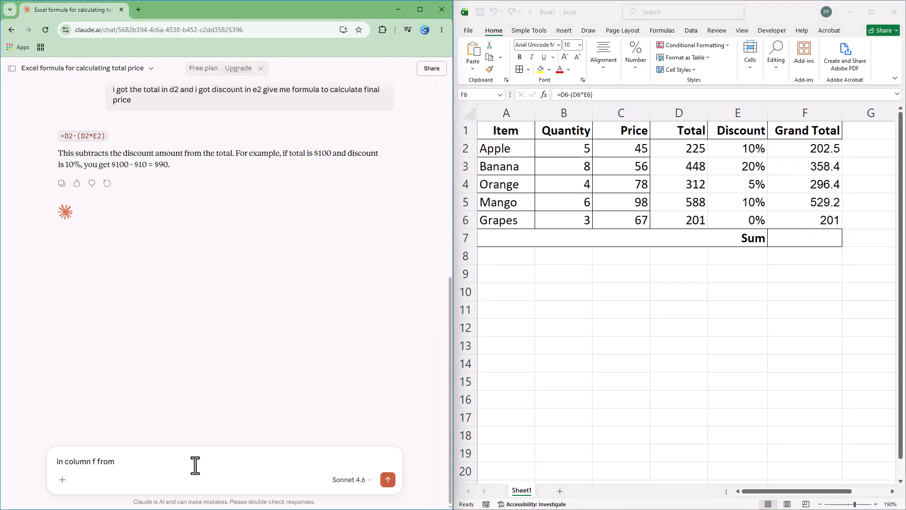
text(f2 to f6 i got all item perices)
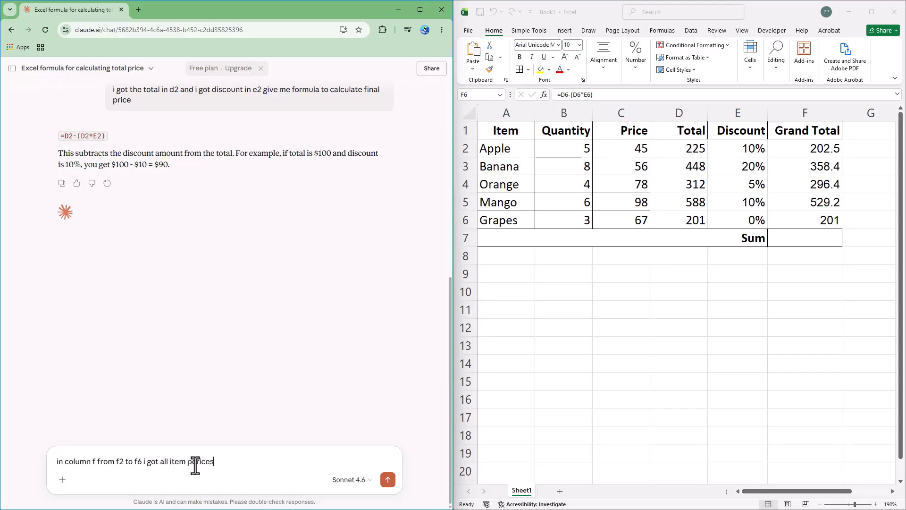
text(, give me formula to add them)
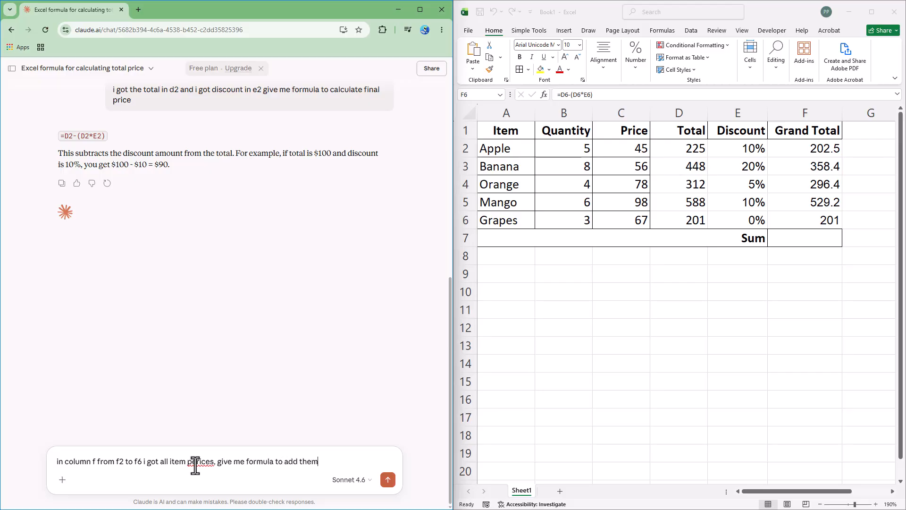
text( all)
key(Return)
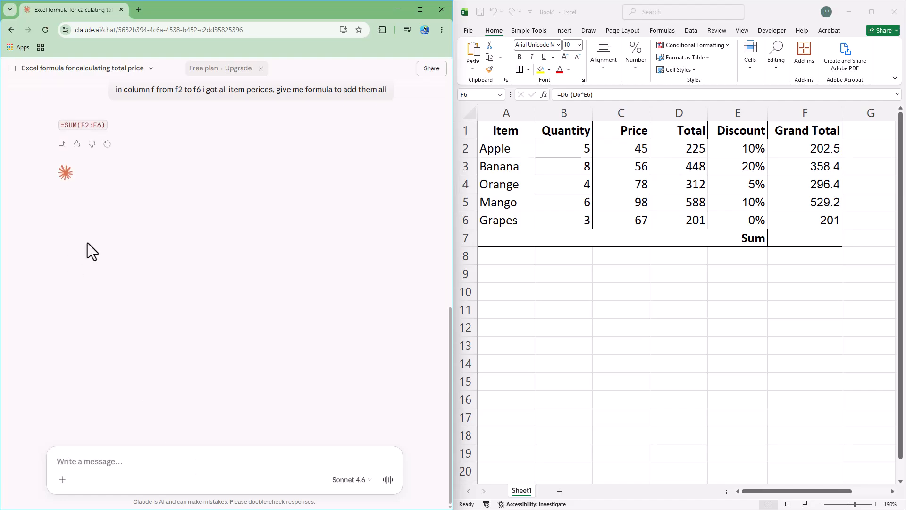
Step: Copy Claude's formula =SUM(F2:F6) into the Sum cell F7 of the Excel sheet
triple_click(92, 120)
key(ctrl+c)
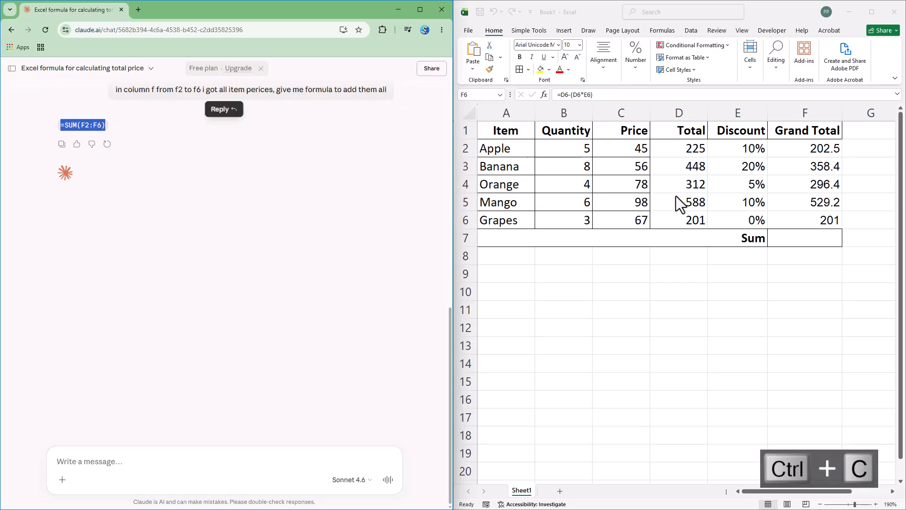
click(797, 239)
key(ctrl+v)
click(800, 274)
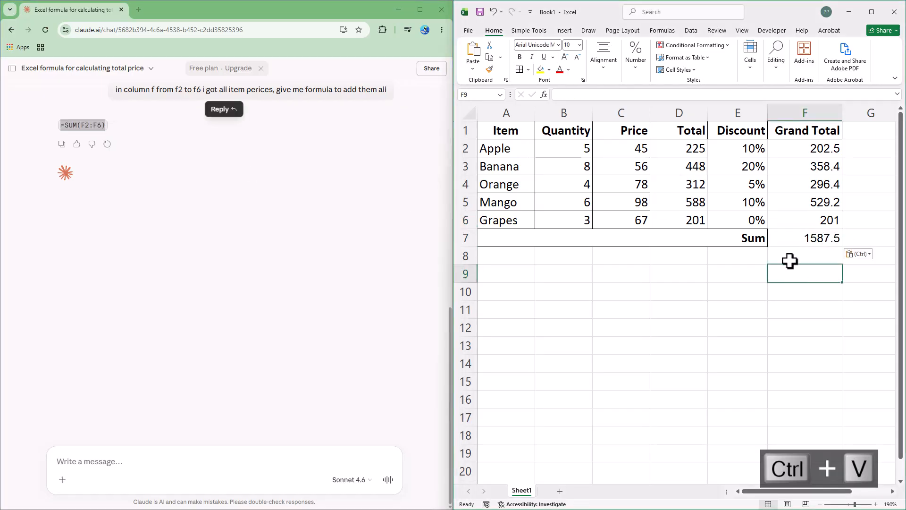
Step: Apply cell borders to the Total, Discount and Grand Total columns, including the Sum cell F7
drag(682, 136, 825, 216)
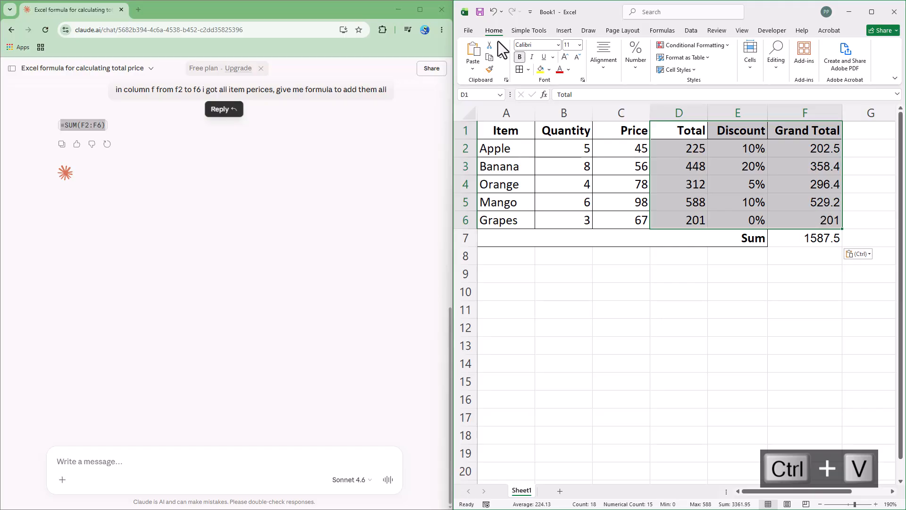
click(523, 69)
click(797, 187)
click(808, 238)
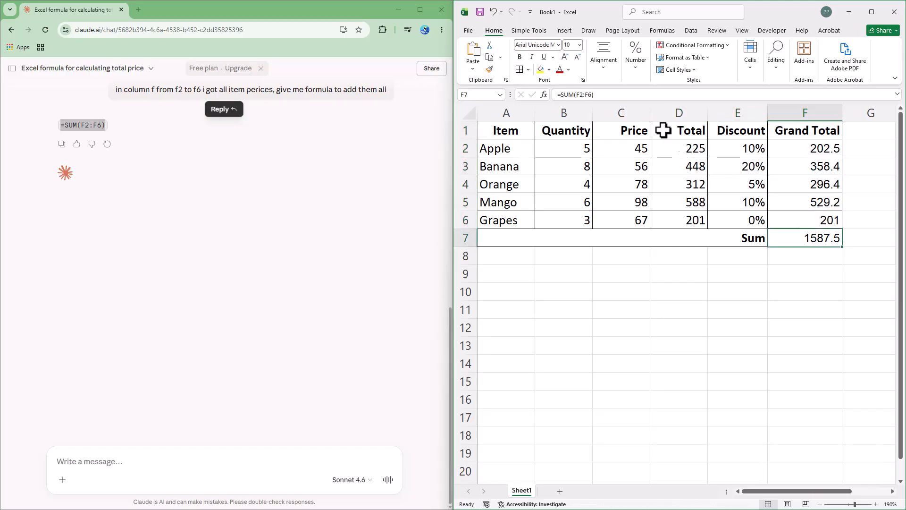
Step: Set the Banana quantity in B3 to 6 to test that the formulas recalculate
click(576, 150)
click(582, 170)
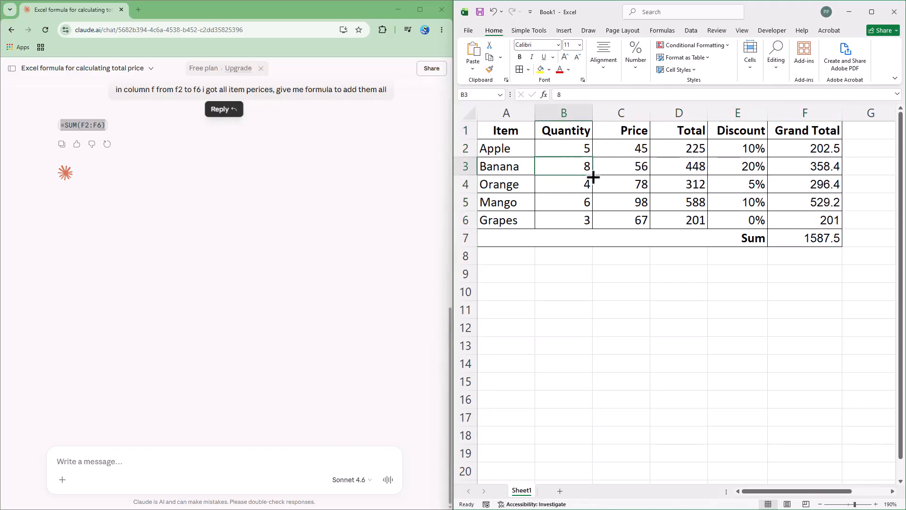
text(6)
key(Tab)
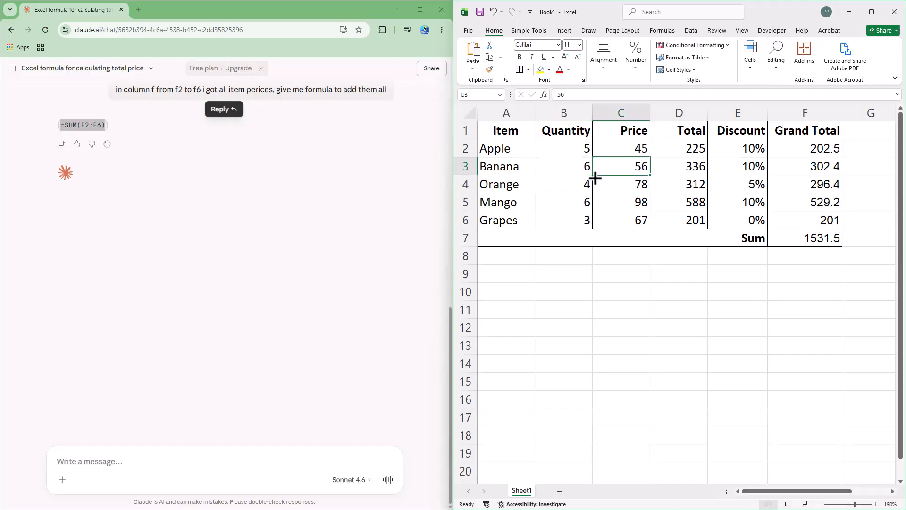